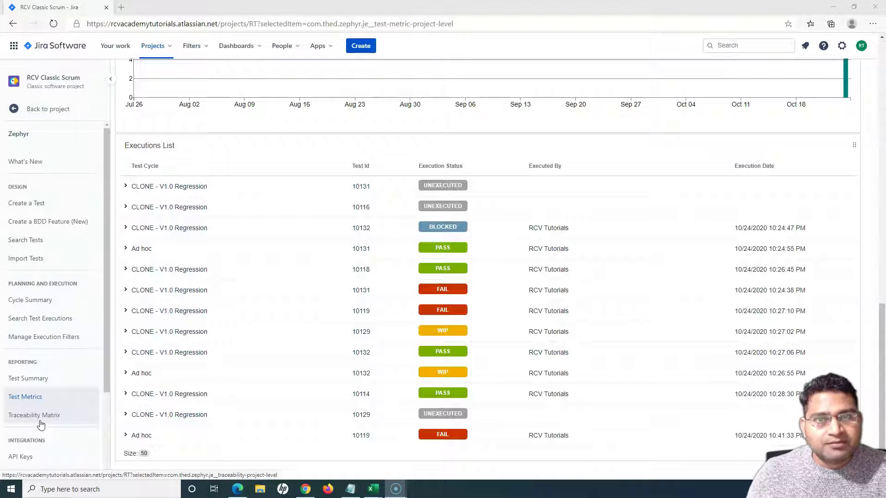
- Open the Zephyr Traceability Matrix report for the RCV Classic Scrum project
{"action": "left_click", "coordinate": [49, 418]}
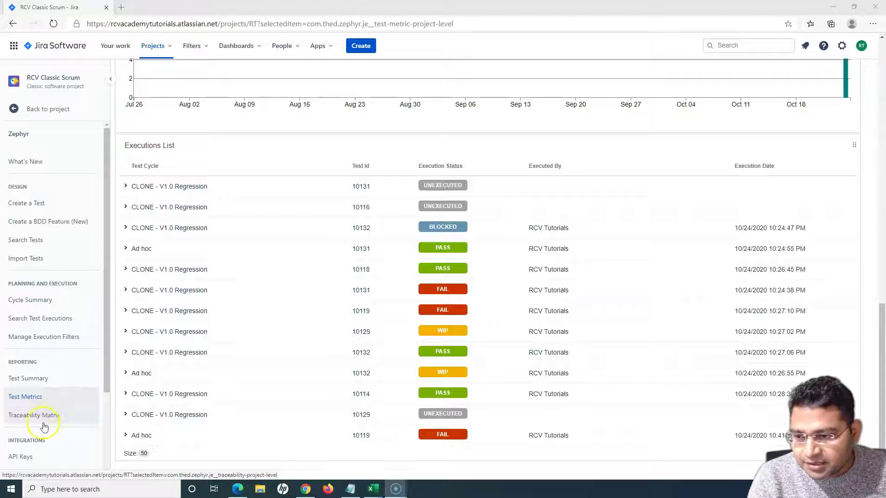
{"action": "left_click", "coordinate": [44, 418]}
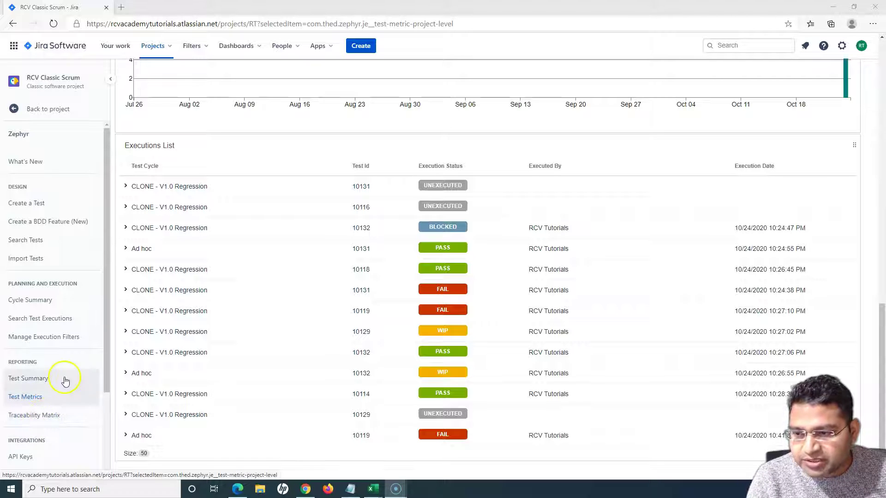
{"action": "left_click", "coordinate": [34, 418]}
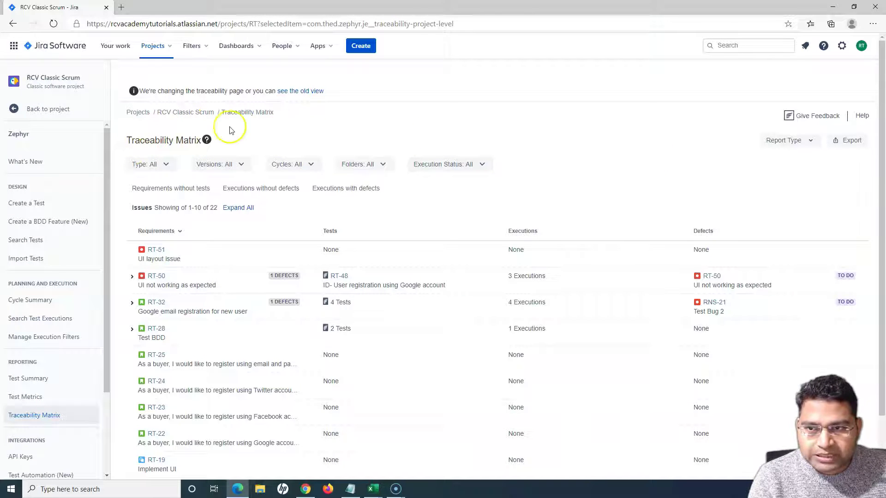
{"action": "left_click", "coordinate": [207, 142]}
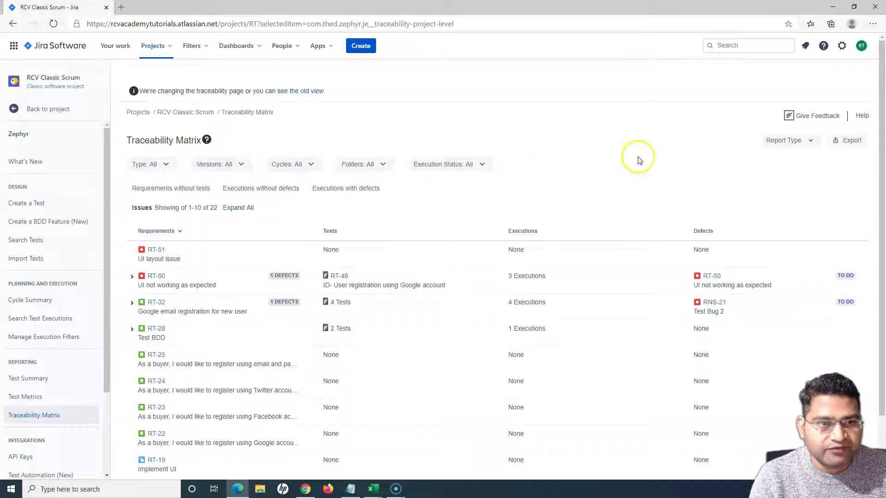
- Choose Forward Traceability as the report type of the Traceability Matrix
{"action": "left_click", "coordinate": [812, 146]}
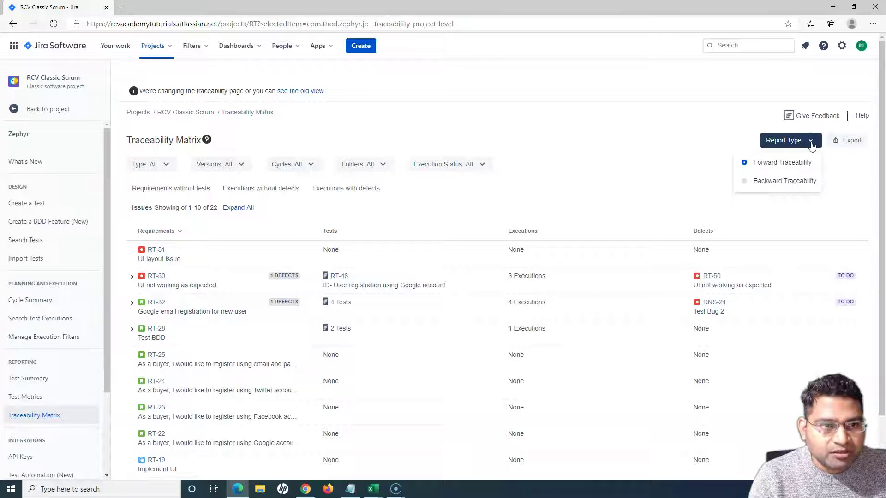
{"action": "left_click", "coordinate": [766, 163]}
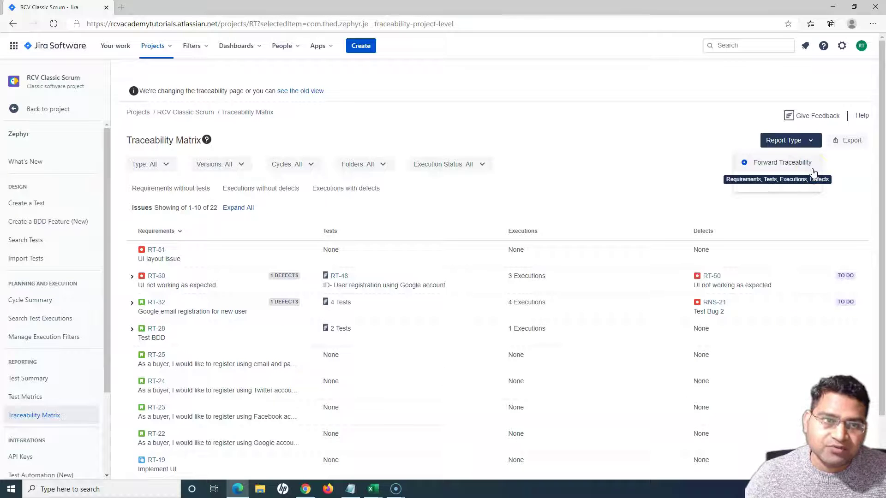
{"action": "left_click", "coordinate": [760, 165]}
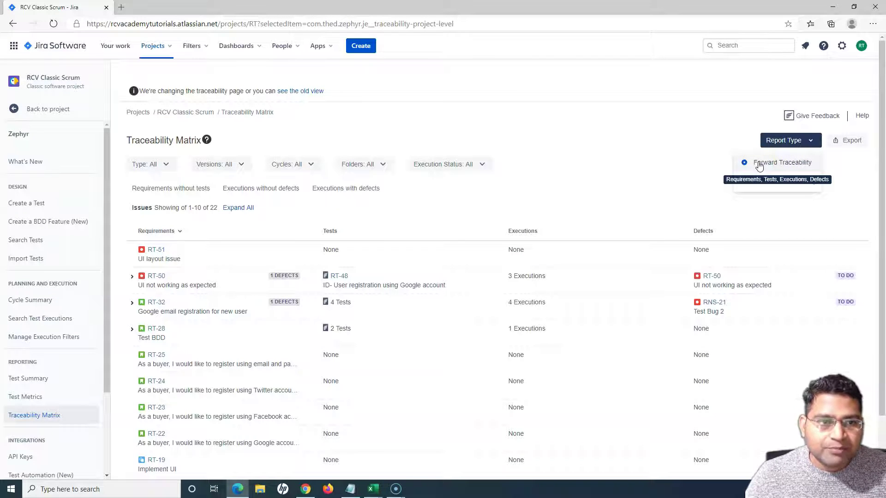
{"action": "left_click", "coordinate": [770, 164]}
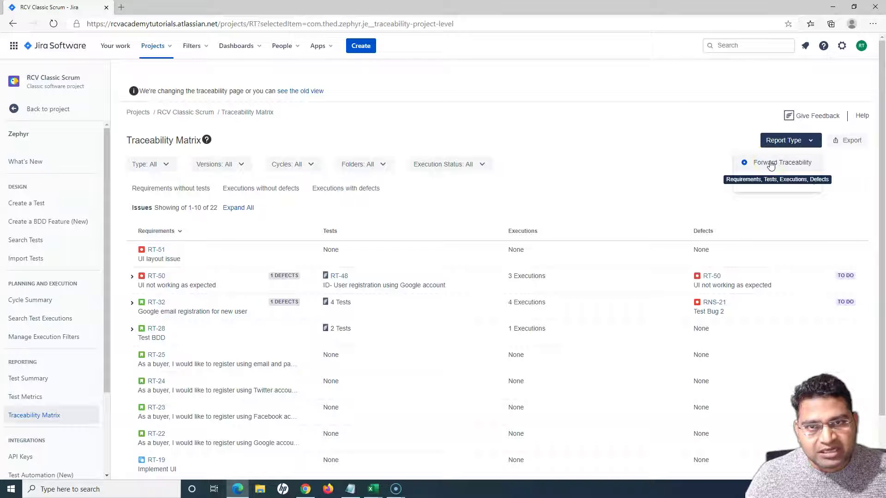
{"action": "left_click", "coordinate": [774, 166]}
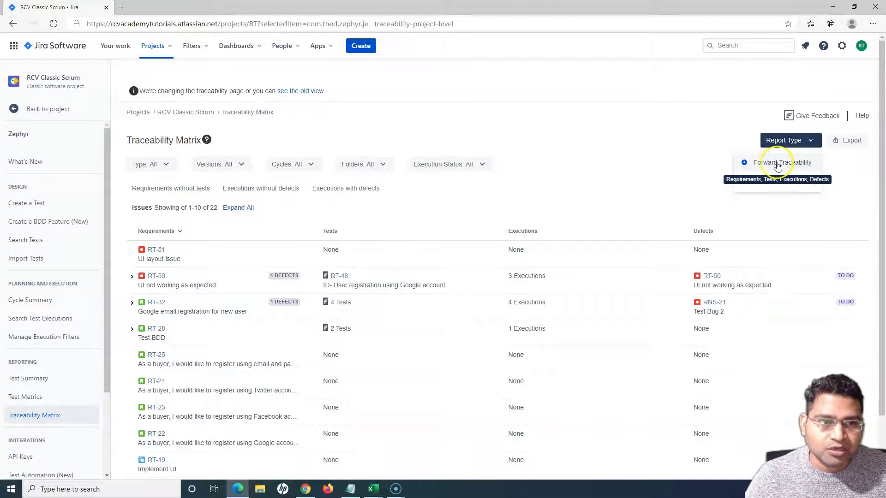
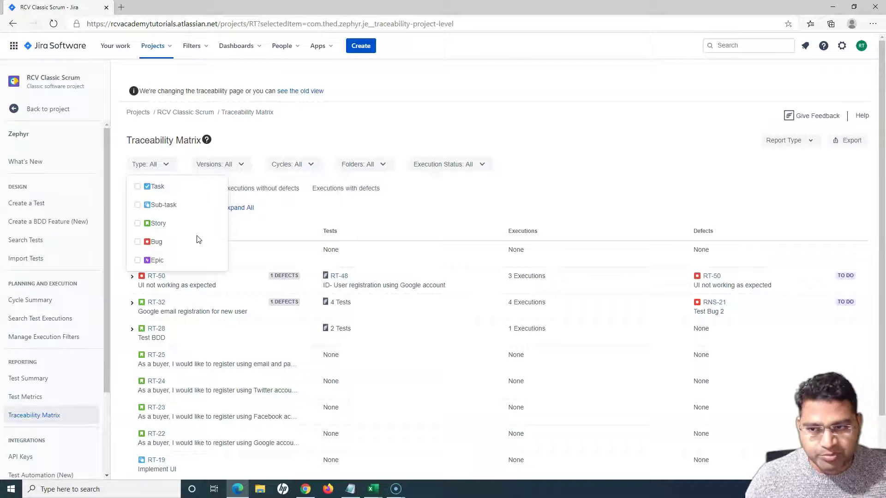
- Filter the forward traceability report to the Story and Epic issue types
{"action": "left_click", "coordinate": [138, 224]}
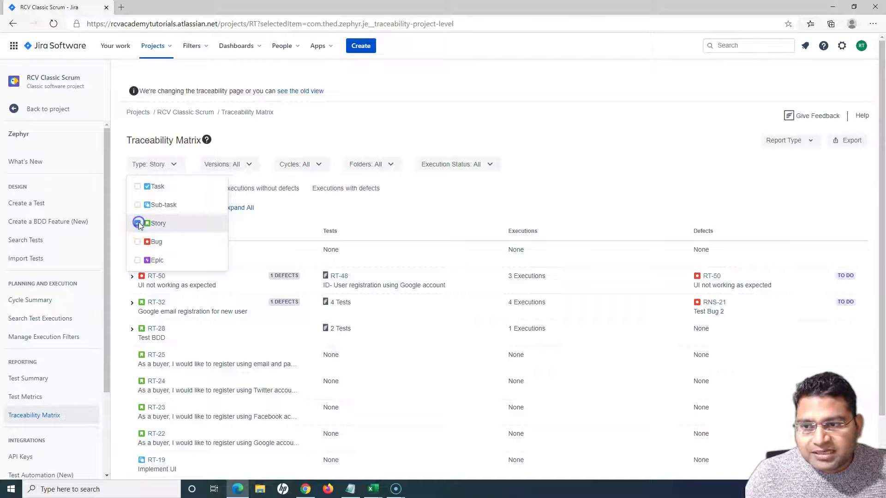
{"action": "left_click", "coordinate": [137, 261]}
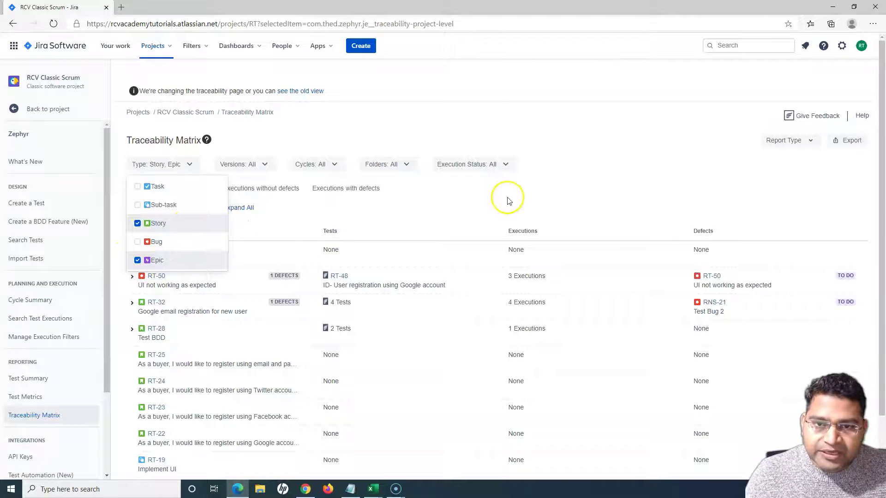
{"action": "left_click", "coordinate": [527, 194]}
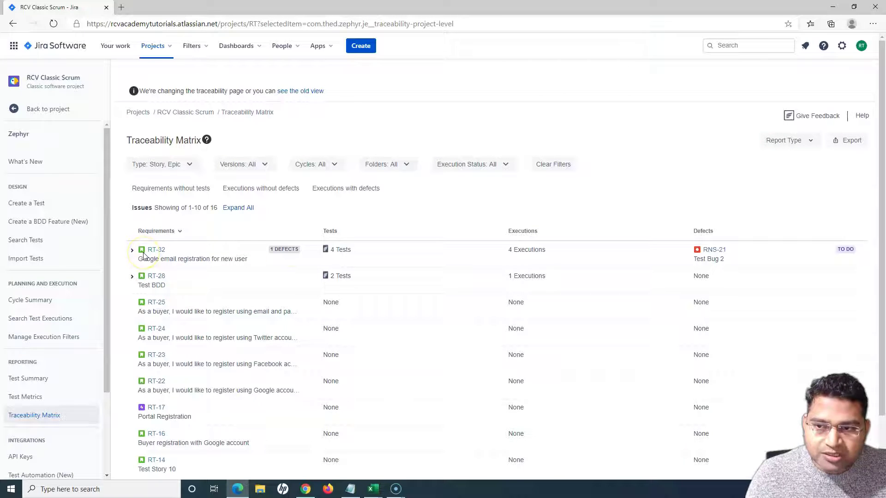
- Expand requirement RT-32 to list its linked tests, executions and defects
{"action": "left_click", "coordinate": [345, 250]}
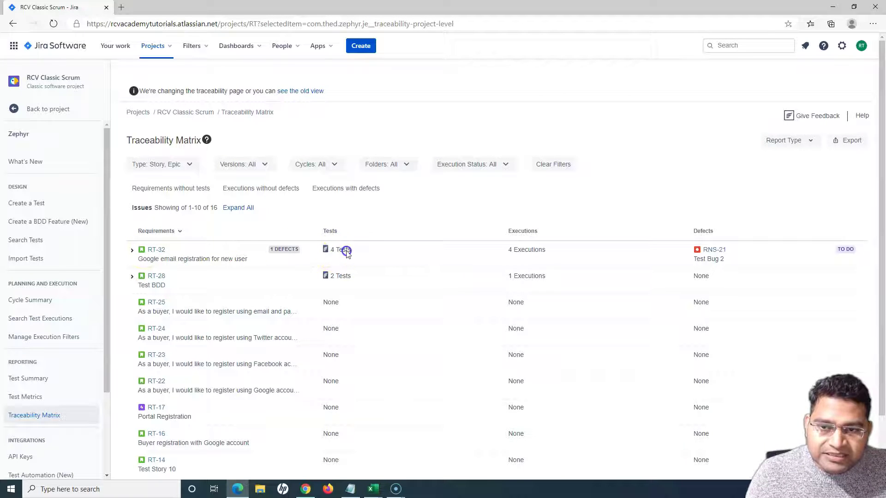
{"action": "left_click", "coordinate": [132, 252]}
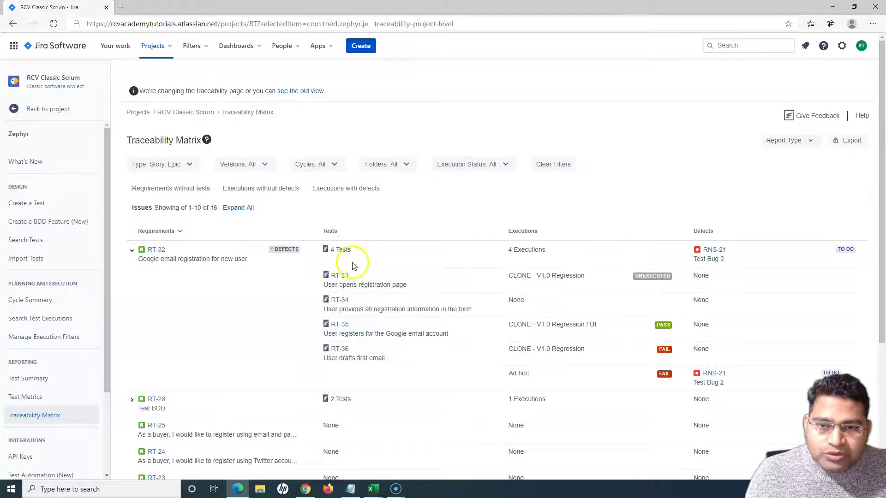
{"action": "left_click", "coordinate": [320, 233]}
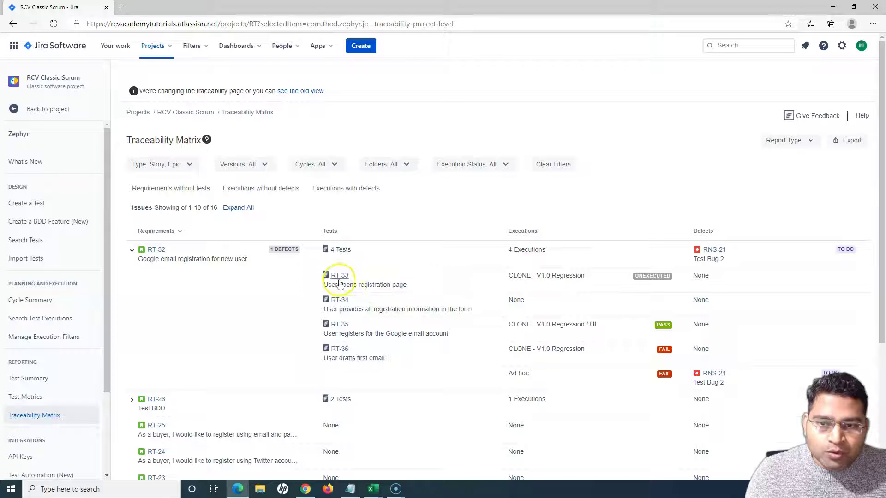
- Examine test RT-33 under requirement RT-32 and the test cycle of its execution
{"action": "left_click_drag", "start_coordinate": [323, 285], "coordinate": [415, 283]}
{"action": "left_click", "coordinate": [417, 284]}
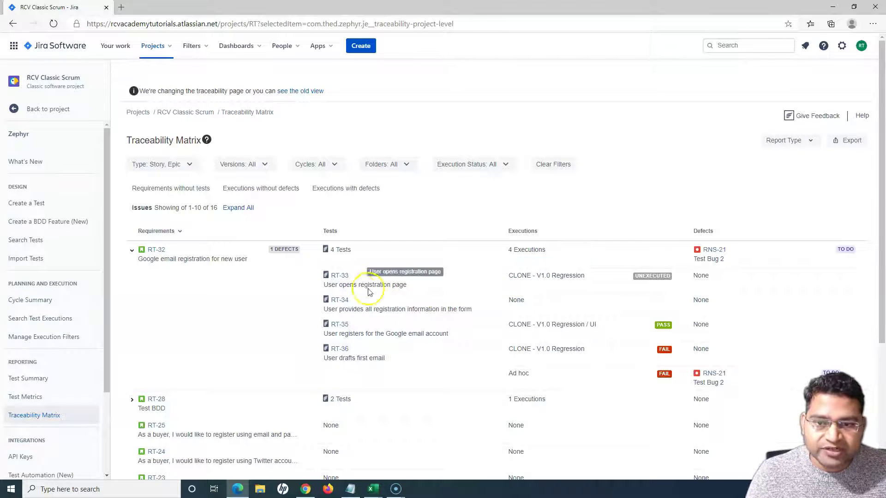
{"action": "left_click", "coordinate": [547, 276]}
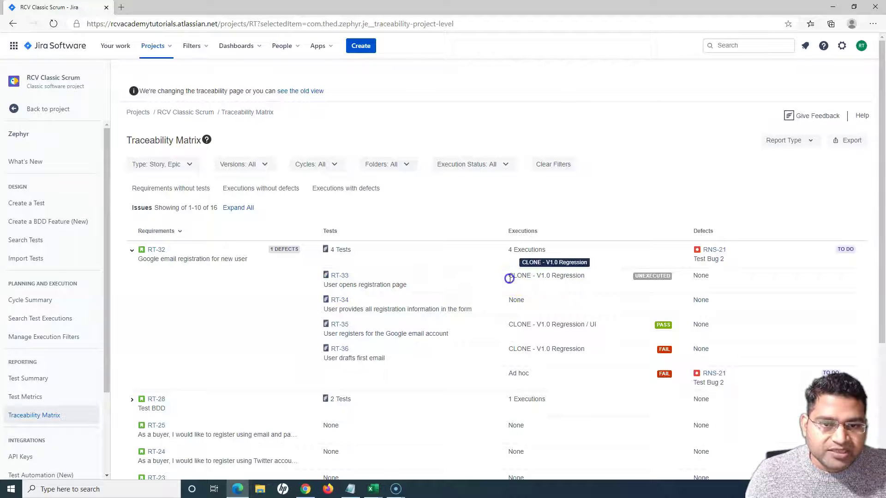
{"action": "left_click_drag", "start_coordinate": [509, 279], "coordinate": [574, 276]}
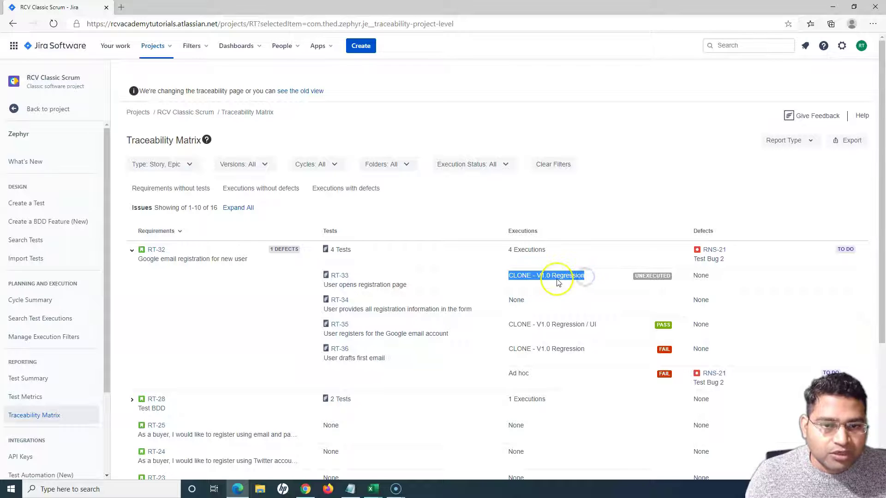
{"action": "left_click", "coordinate": [568, 276]}
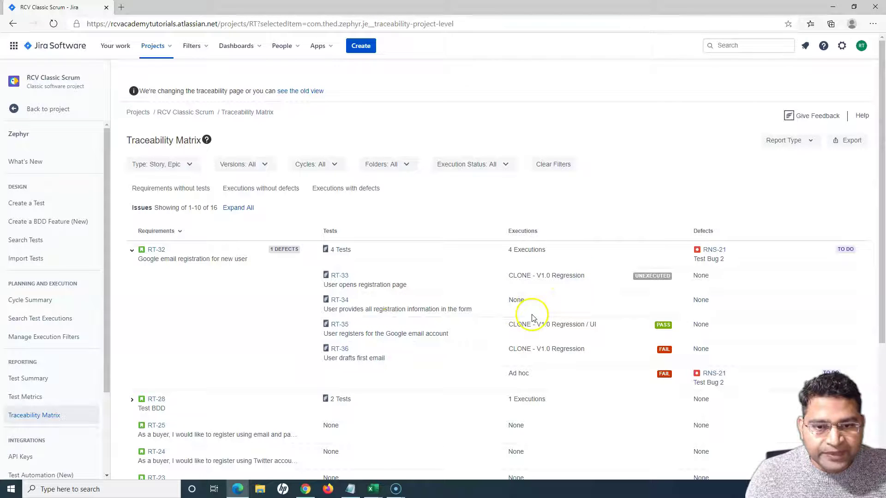
- Review tests RT-34, RT-35 and RT-36 under RT-32 together with their executions, including the Ad hoc cycle
{"action": "left_click_drag", "start_coordinate": [375, 312], "coordinate": [484, 312]}
{"action": "left_click", "coordinate": [487, 314]}
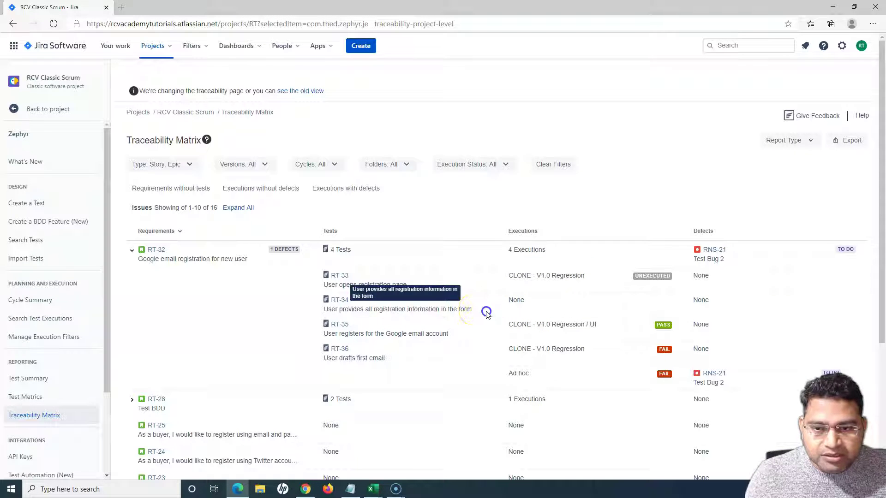
{"action": "left_click", "coordinate": [341, 329]}
{"action": "mouse_move", "coordinate": [341, 330]}
{"action": "left_mouse_down"}
{"action": "mouse_move", "coordinate": [332, 352]}
{"action": "mouse_move", "coordinate": [589, 351]}
{"action": "mouse_move", "coordinate": [531, 342]}
{"action": "left_mouse_up"}
{"action": "left_click", "coordinate": [578, 349]}
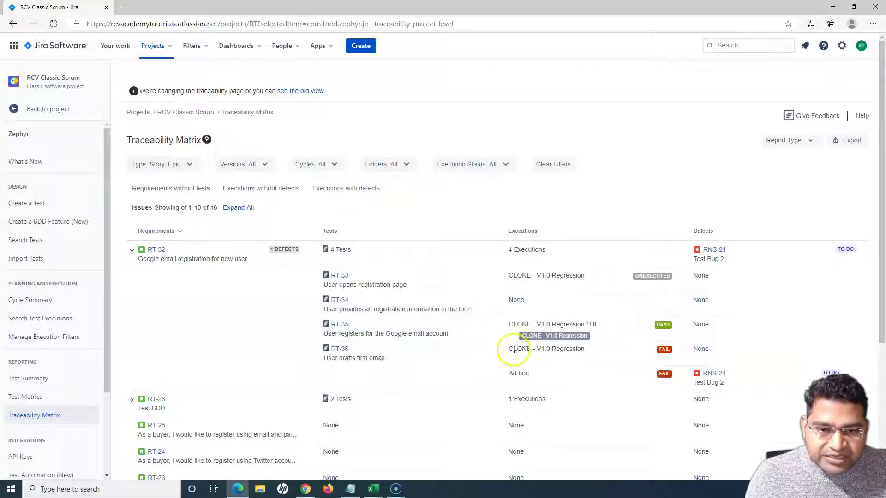
{"action": "left_click_drag", "start_coordinate": [506, 349], "coordinate": [601, 351]}
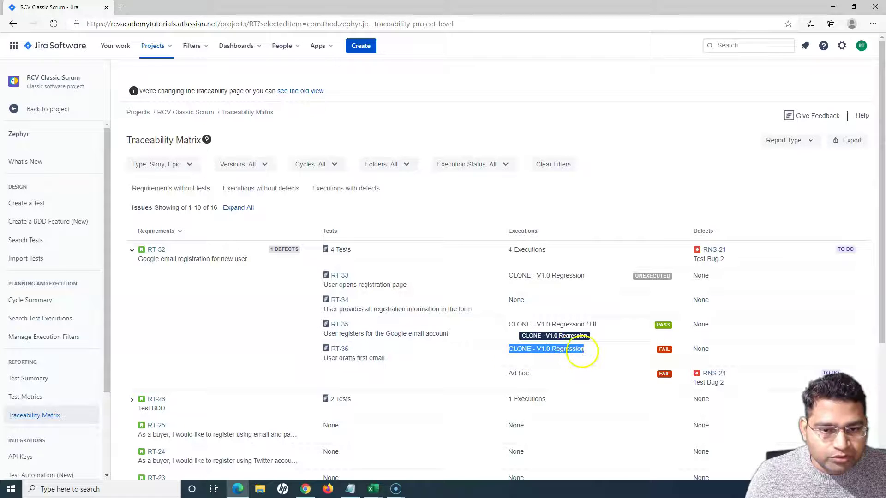
{"action": "left_click", "coordinate": [533, 376]}
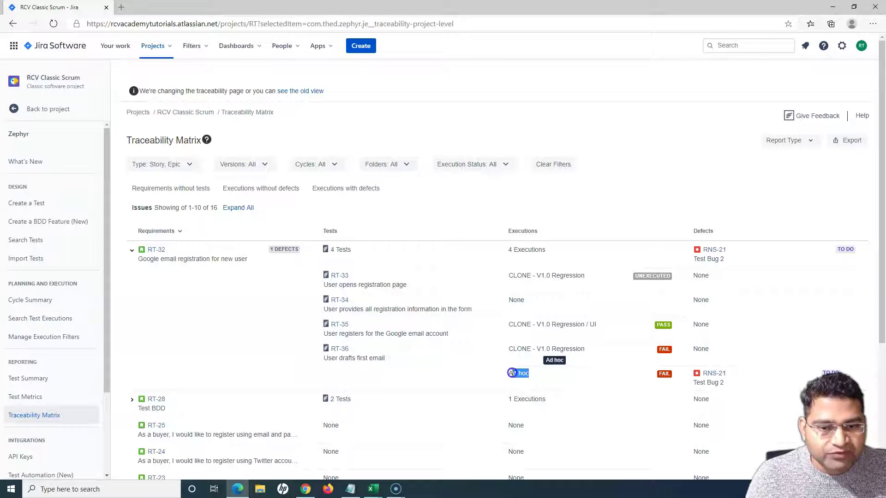
{"action": "left_click", "coordinate": [556, 374]}
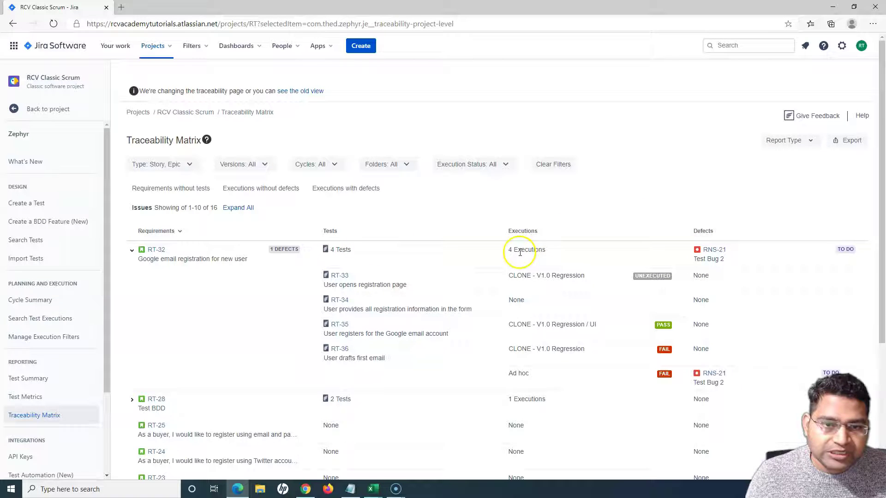
{"action": "left_click_drag", "start_coordinate": [497, 253], "coordinate": [563, 250]}
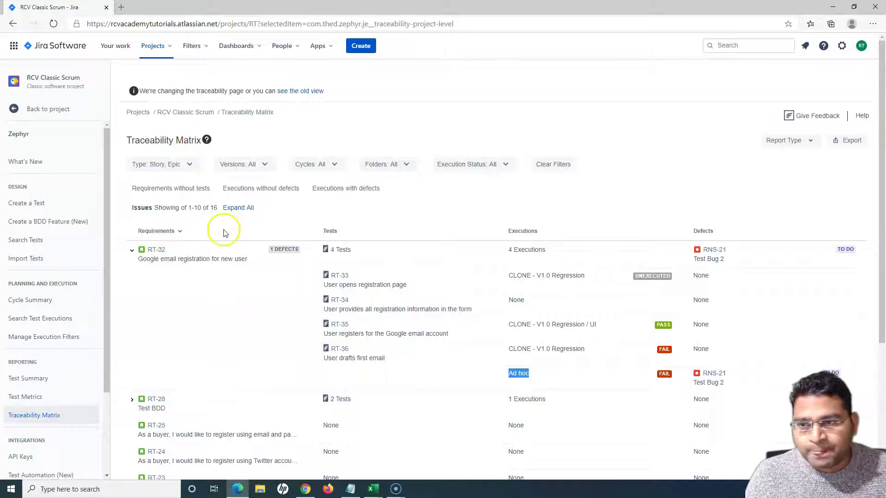
- Add the Task issue type to the forward traceability report's type filter
{"action": "left_click", "coordinate": [184, 164]}
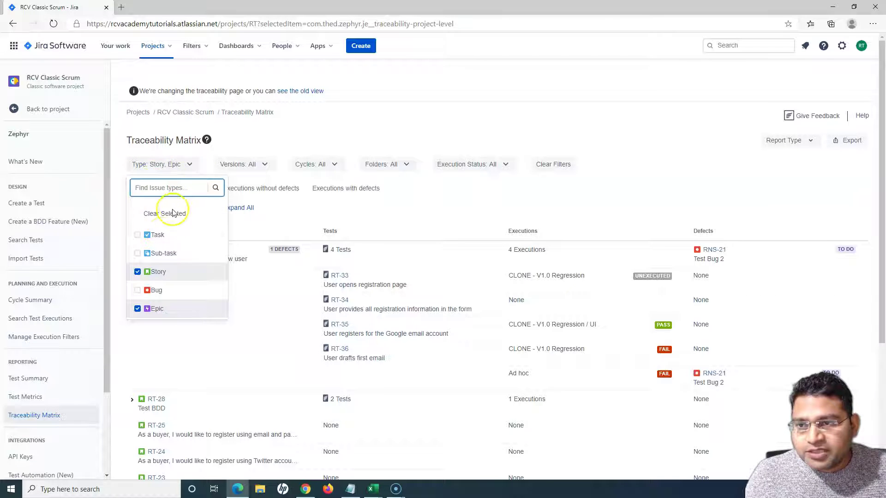
{"action": "left_click", "coordinate": [138, 236]}
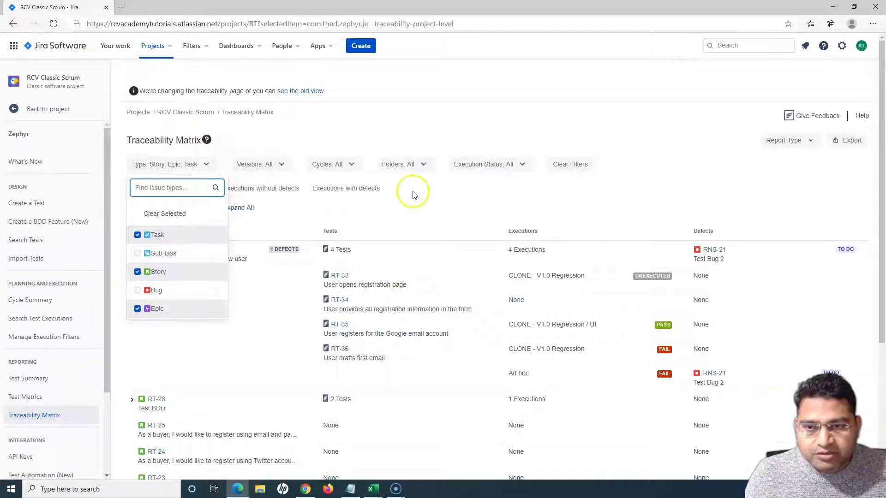
{"action": "left_click", "coordinate": [825, 147]}
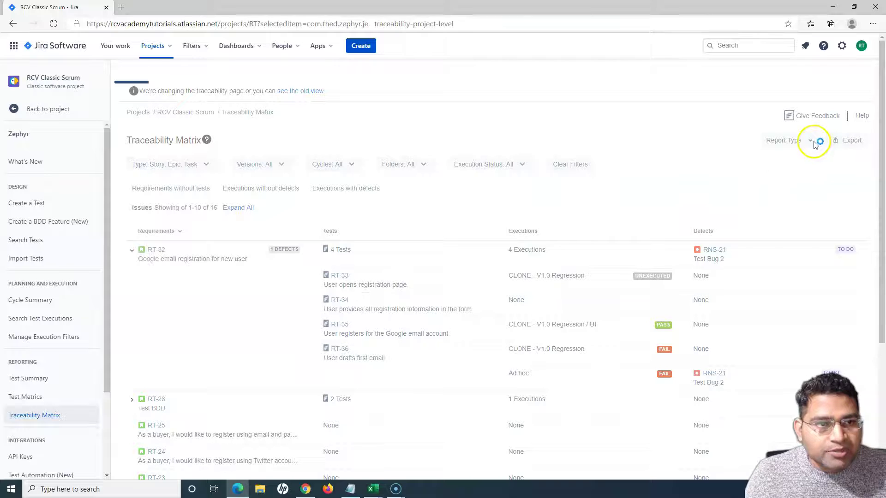
- Switch the report type to Backward Traceability and filter it to the Bug issue type
{"action": "left_click", "coordinate": [810, 145]}
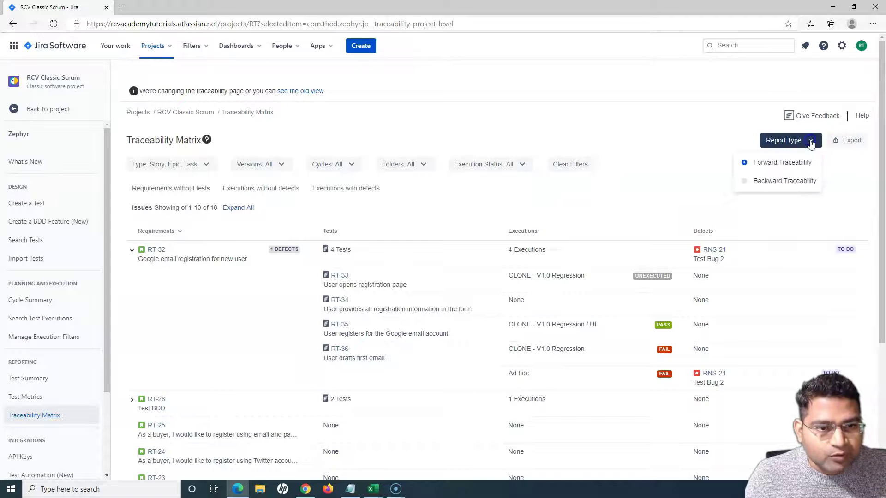
{"action": "left_click", "coordinate": [745, 182]}
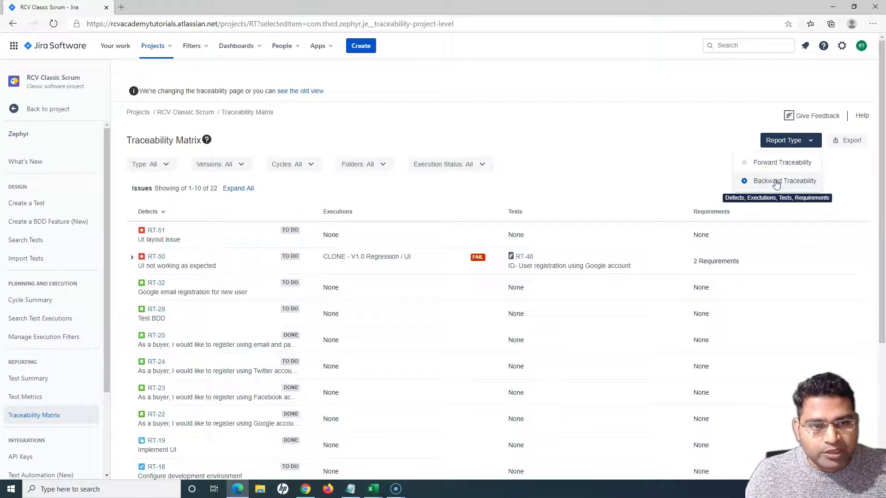
{"action": "left_click", "coordinate": [167, 166]}
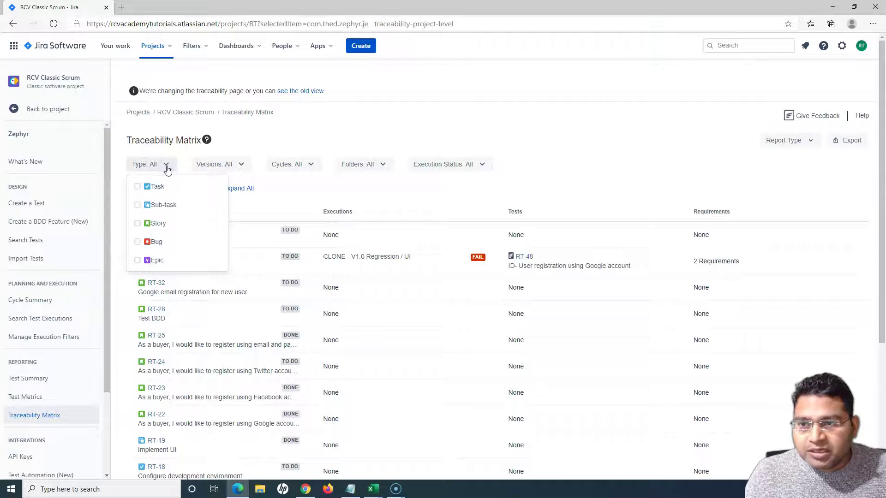
{"action": "left_click", "coordinate": [138, 243]}
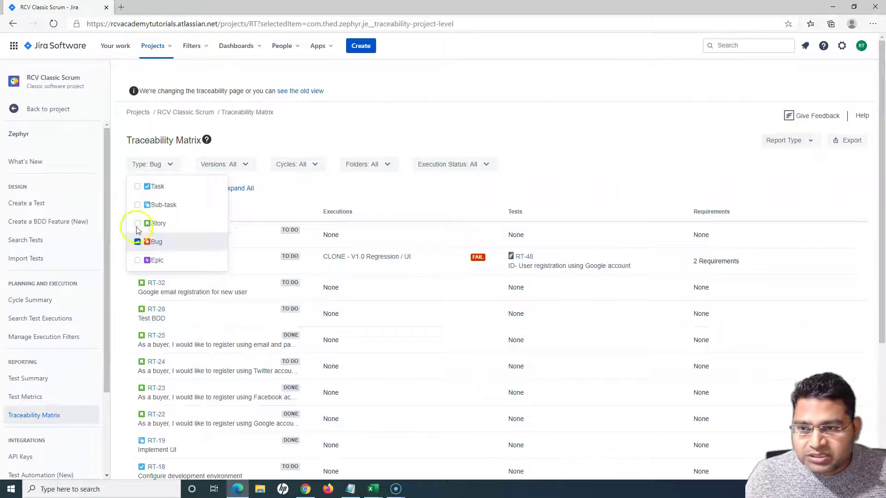
{"action": "left_click", "coordinate": [571, 186]}
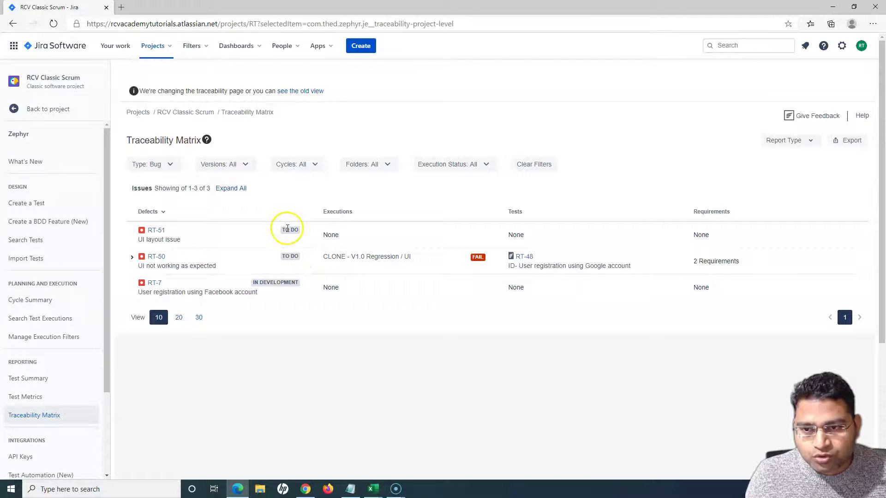
- Check the executions column for defect RT-51 in the backward traceability report
{"action": "double_click", "coordinate": [334, 234]}
{"action": "left_click", "coordinate": [339, 236]}
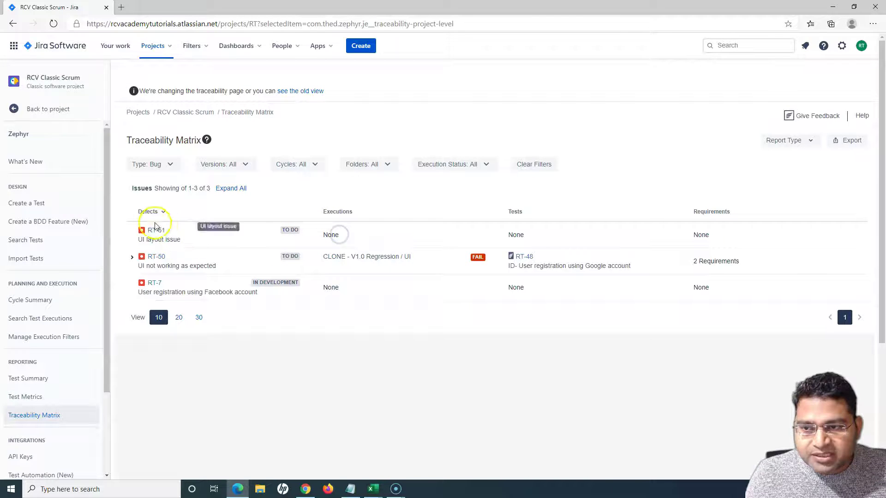
{"action": "left_click_drag", "start_coordinate": [349, 240], "coordinate": [329, 236]}
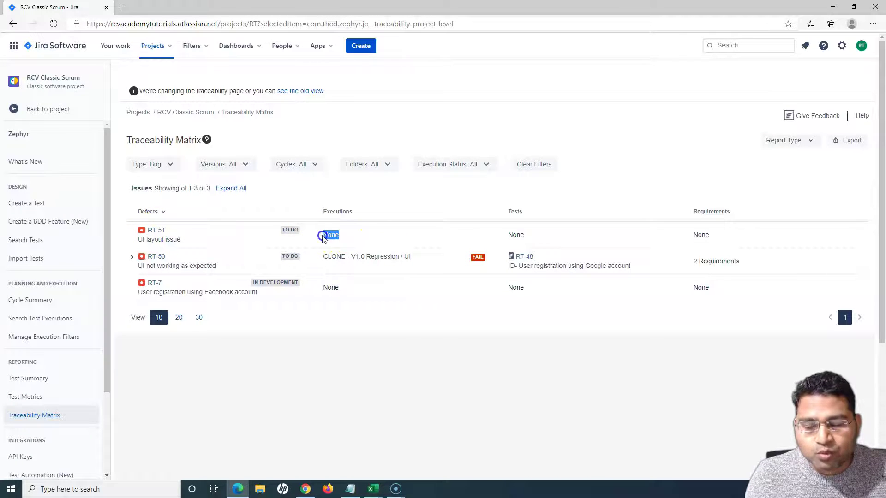
{"action": "left_click", "coordinate": [352, 236]}
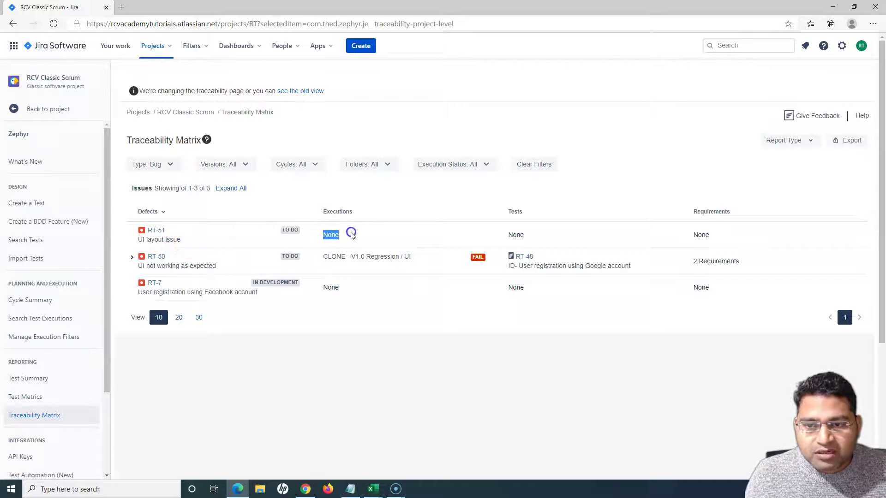
{"action": "left_click_drag", "start_coordinate": [329, 236], "coordinate": [325, 237]}
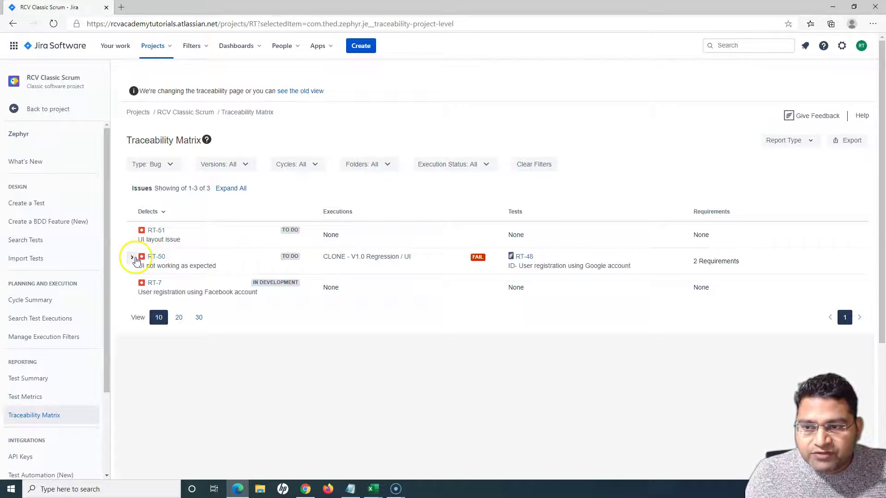
- Examine defect RT-50's execution, test and requirements, and expand its row to list the linked requirements
{"action": "left_click_drag", "start_coordinate": [410, 256], "coordinate": [322, 257]}
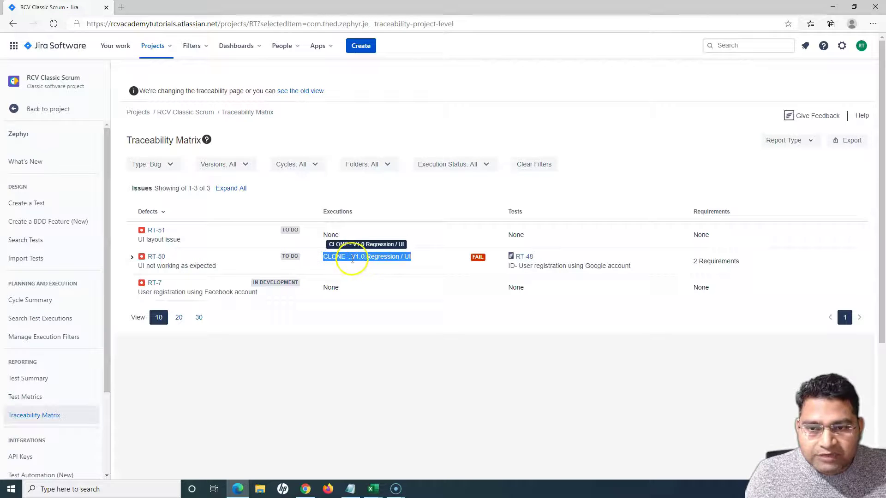
{"action": "left_click", "coordinate": [416, 258]}
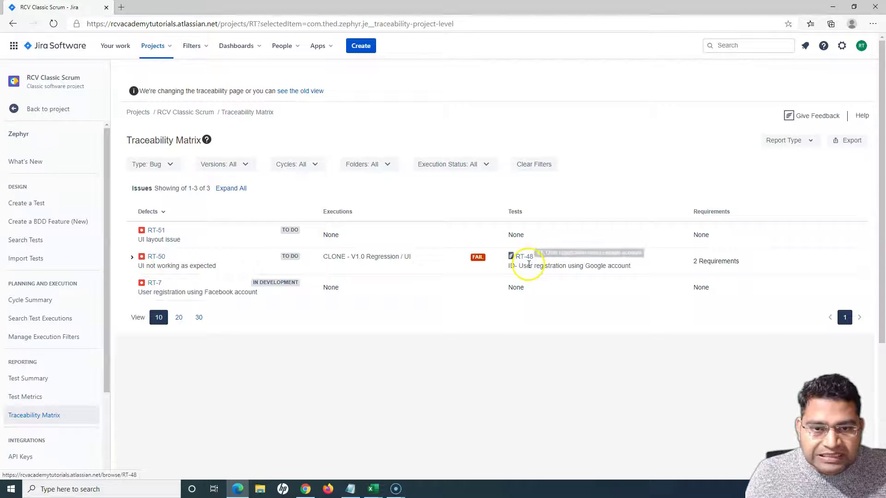
{"action": "left_click", "coordinate": [690, 263]}
{"action": "left_click_drag", "start_coordinate": [690, 263], "coordinate": [753, 257]}
{"action": "left_click", "coordinate": [710, 261]}
{"action": "left_click", "coordinate": [696, 259]}
{"action": "left_click_drag", "start_coordinate": [694, 260], "coordinate": [761, 259]}
{"action": "left_click", "coordinate": [761, 259]}
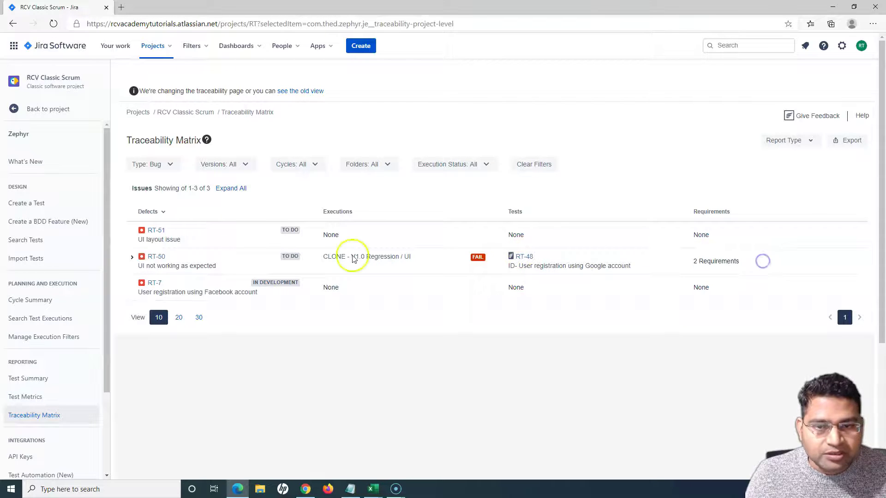
{"action": "left_click", "coordinate": [133, 260]}
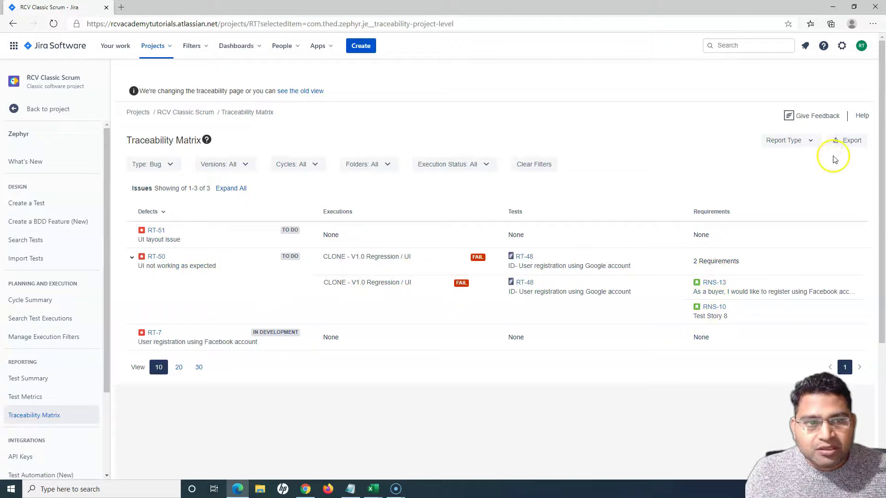
- Open the report type choices for the traceability matrix
{"action": "left_click", "coordinate": [811, 141]}
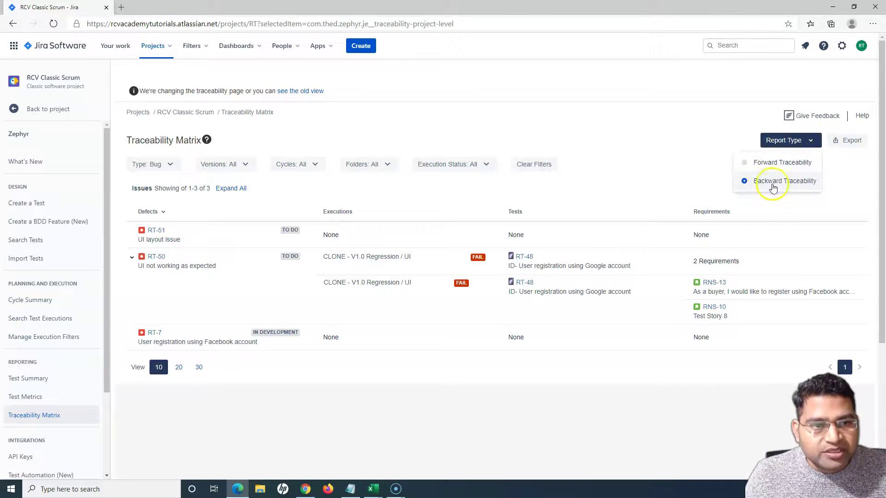